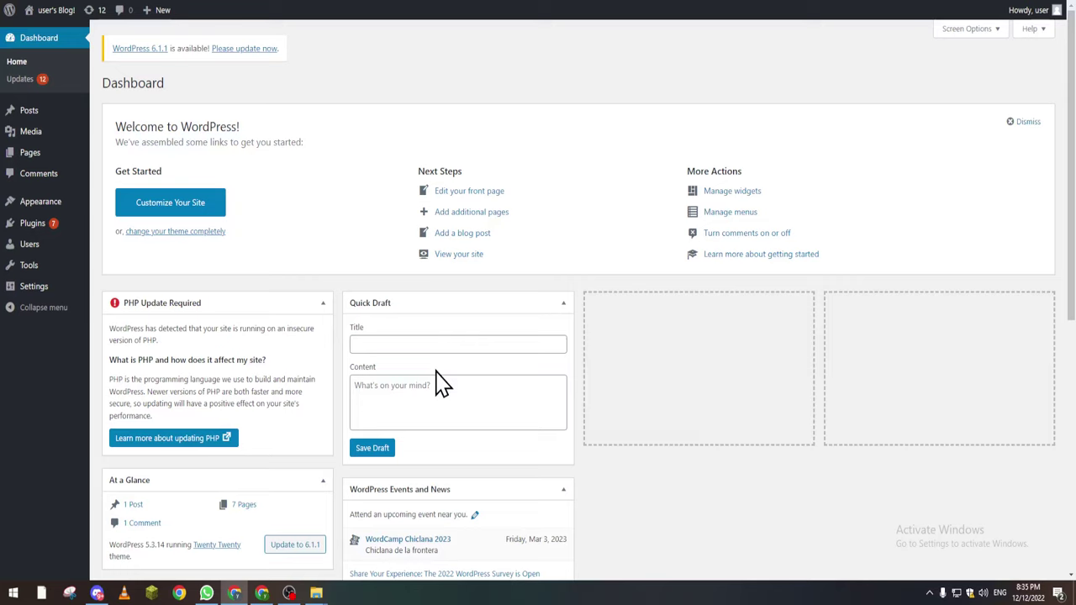
Step: Visit the site's front page featuring 'The New UMoMA Opens its Doors'
left_click(288, 593)
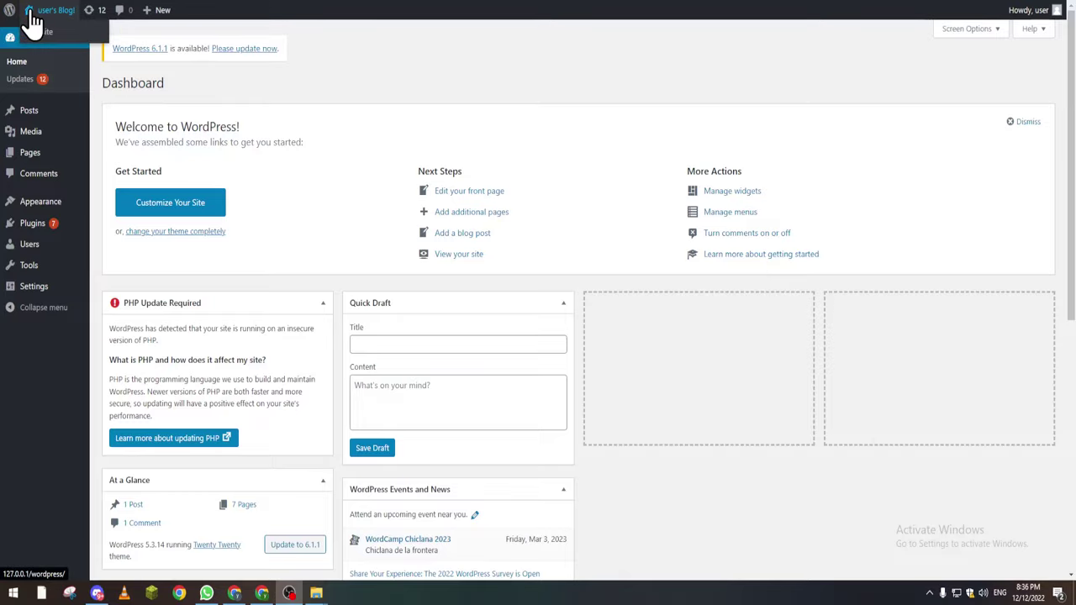
left_click(58, 42)
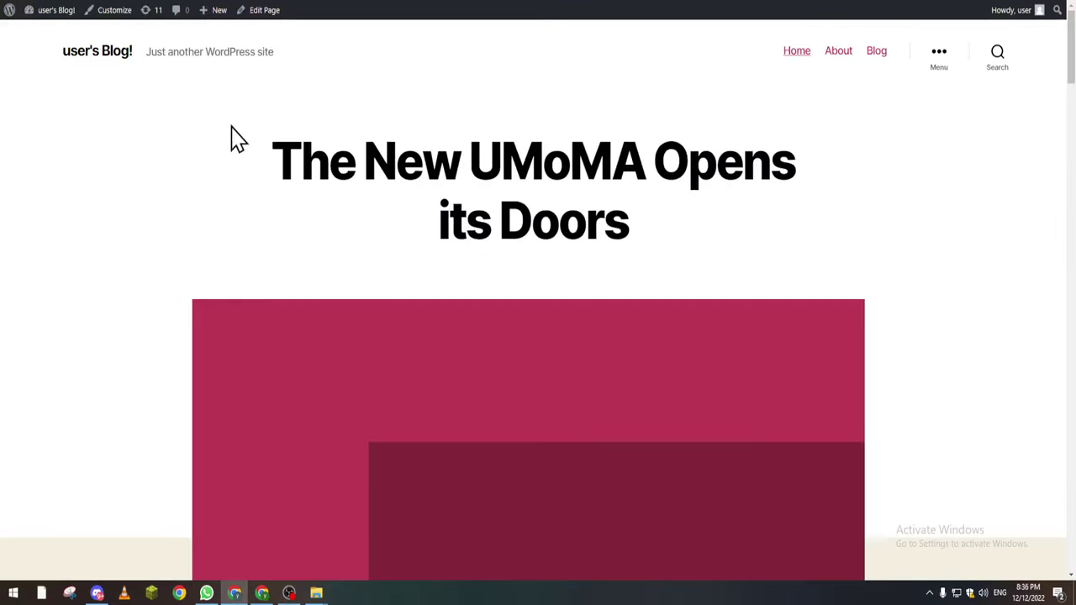
mouse_move(1073, 80)
left_mouse_down()
mouse_move(1045, 328)
mouse_move(1045, 497)
mouse_move(1045, 314)
mouse_move(1073, 267)
mouse_move(1071, 34)
left_mouse_up()
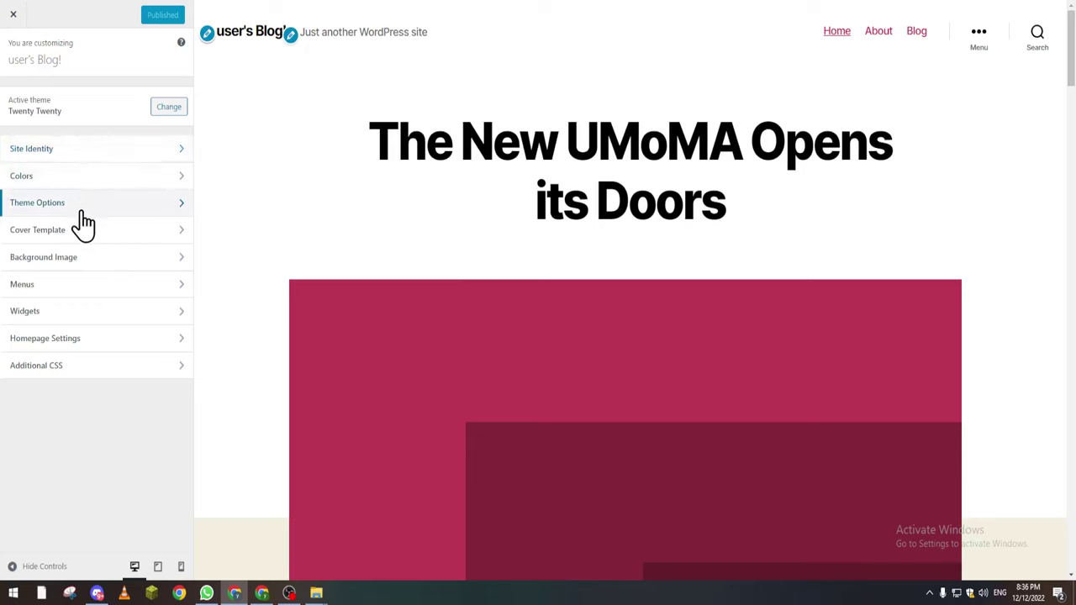
Step: Inspect the Site Identity tagline without changing it, then return to the main customizer panel
left_click(208, 35)
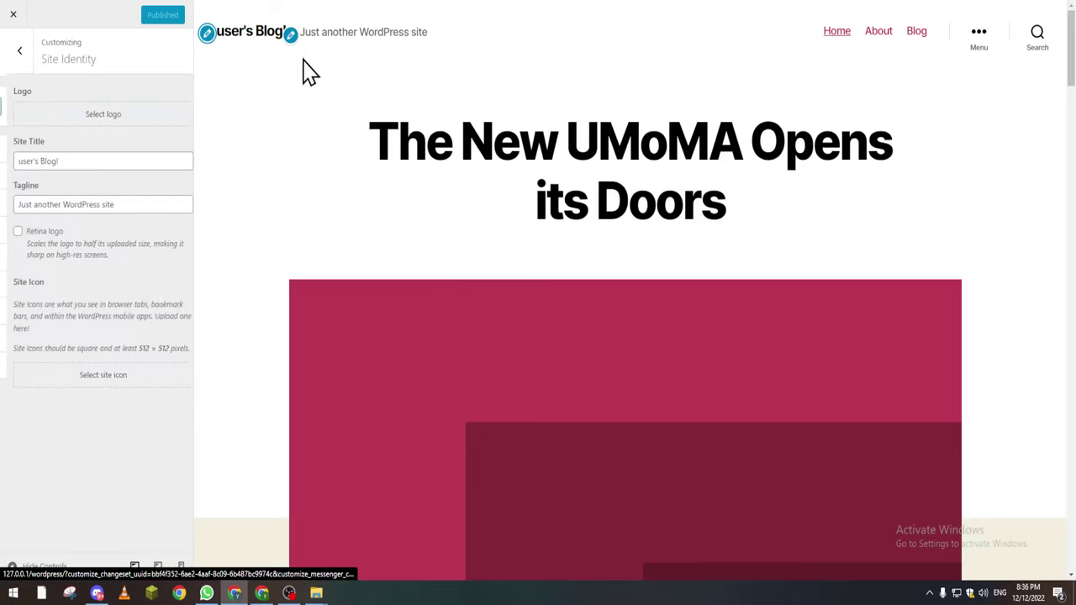
left_click(292, 38)
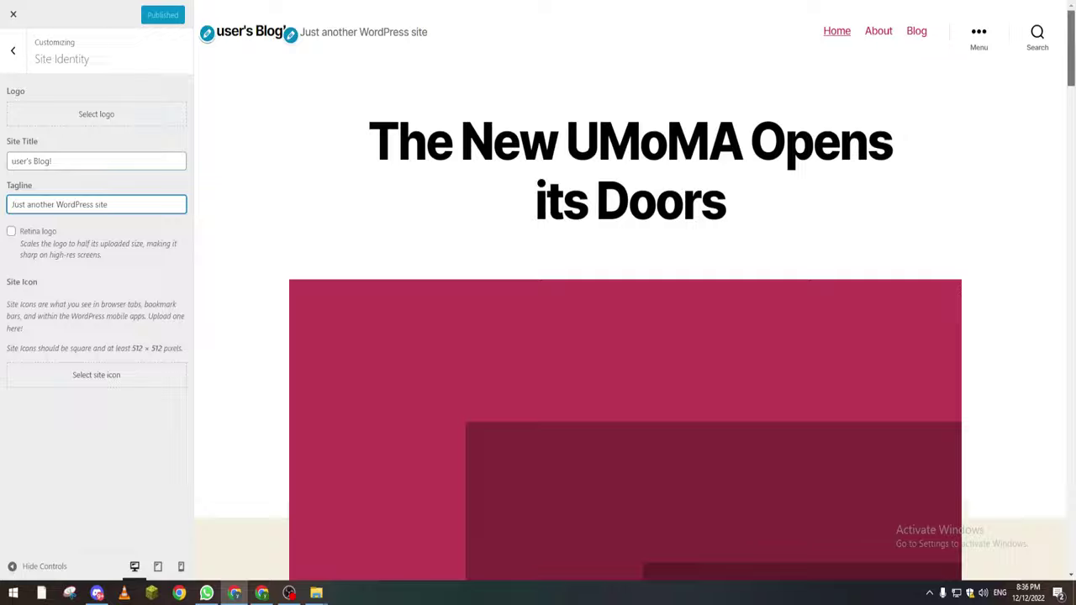
mouse_move(1071, 51)
left_mouse_down()
mouse_move(1050, 597)
mouse_move(1071, 51)
left_mouse_up()
left_click(13, 51)
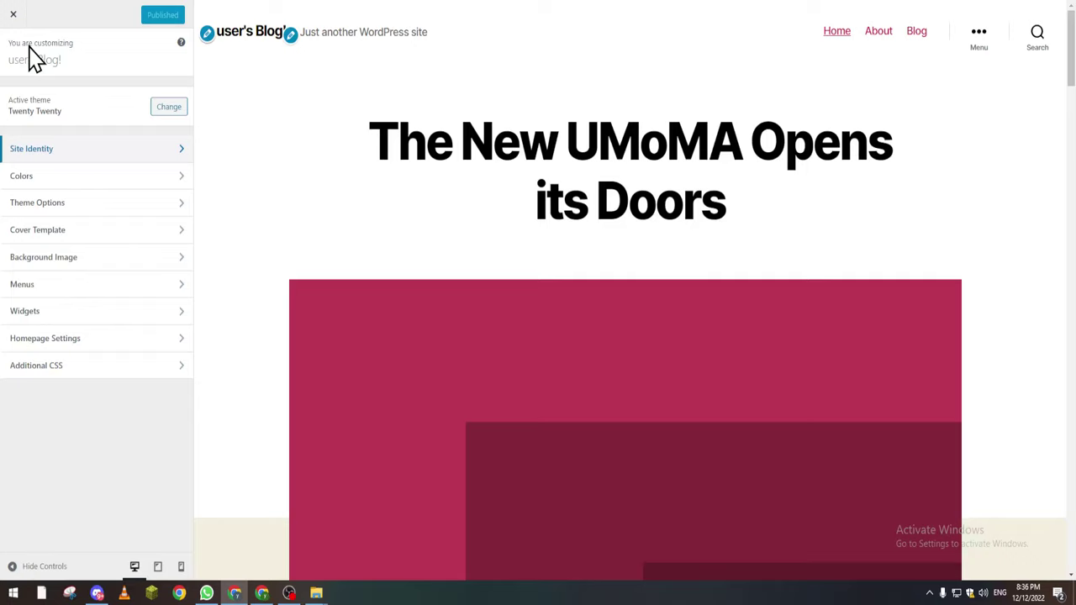
Step: Switch the customizer preview to tablet width, then to mobile width
left_click(158, 567)
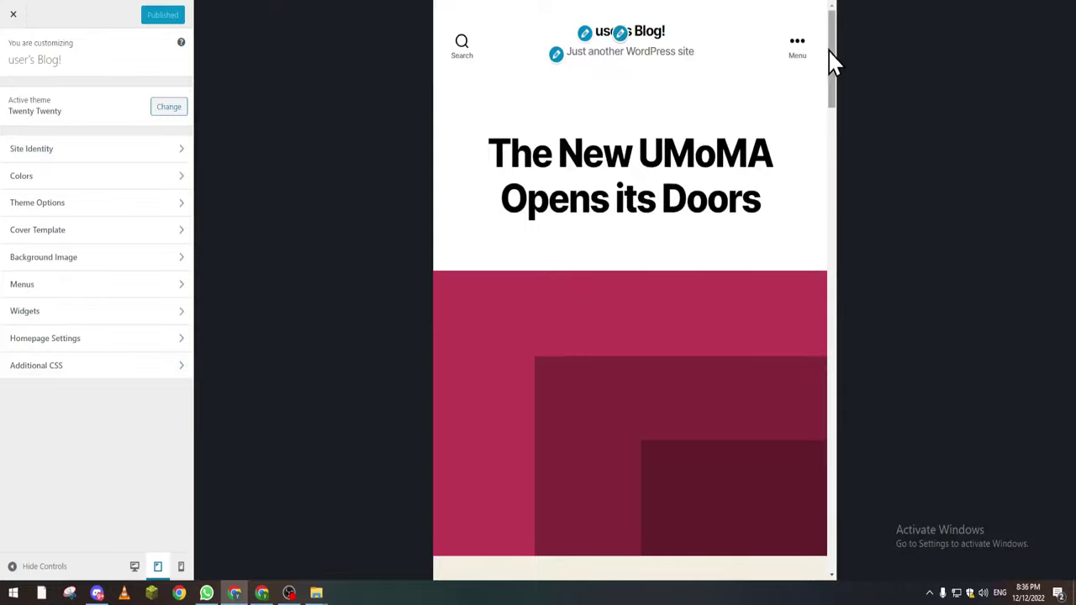
mouse_move(832, 63)
left_mouse_down()
mouse_move(826, 540)
mouse_move(831, 21)
left_mouse_up()
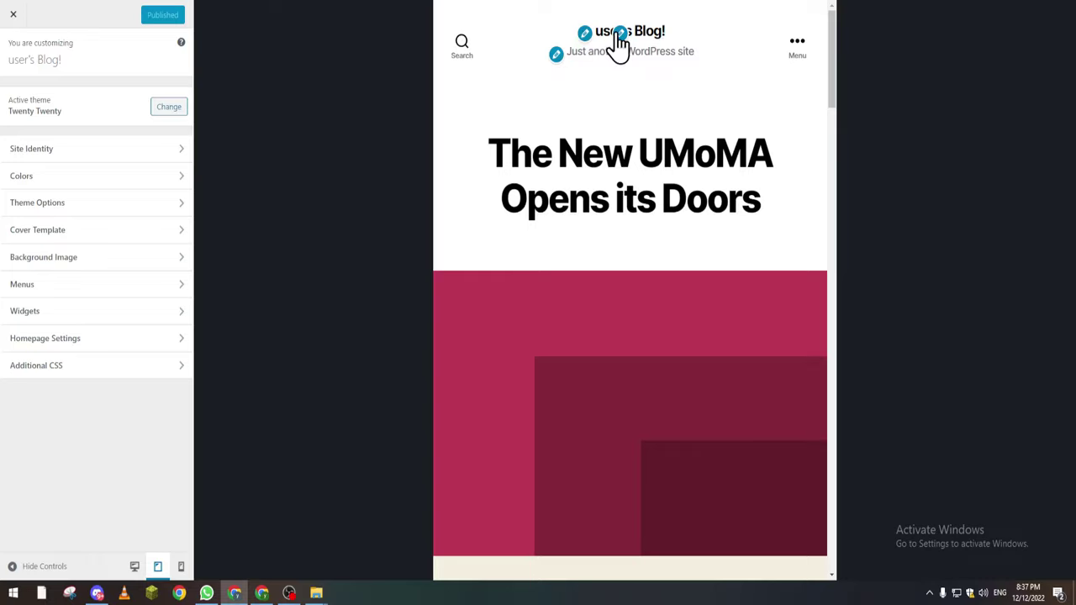
left_click(181, 567)
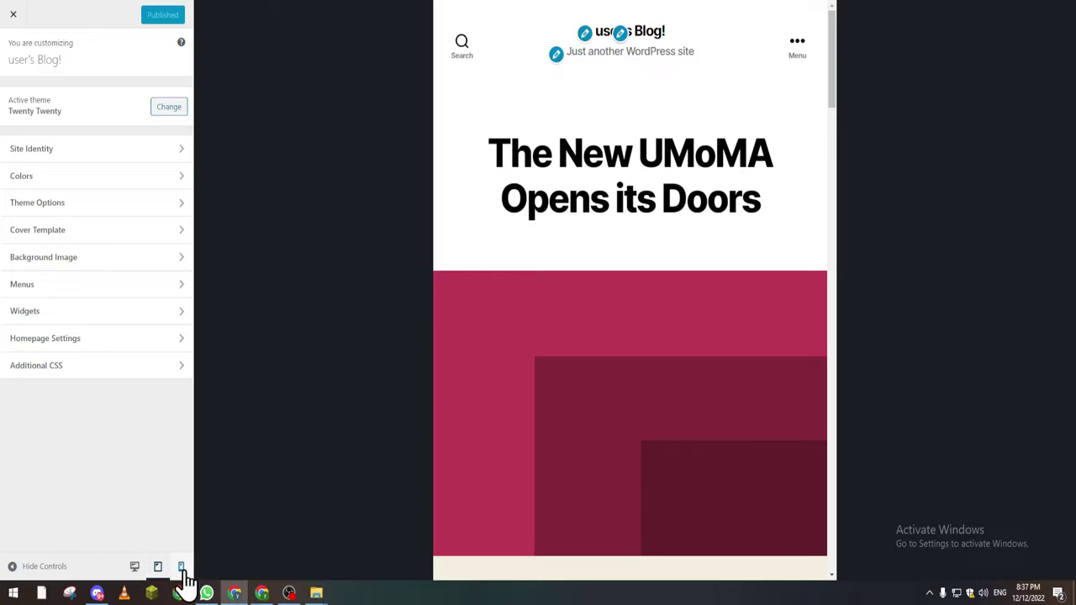
mouse_move(720, 167)
left_mouse_down()
mouse_move(721, 439)
mouse_move(721, 160)
left_mouse_up()
Step: Exit the customizer, enable DevTools device emulation, and widen the viewport to about 556 pixels
left_click(14, 15)
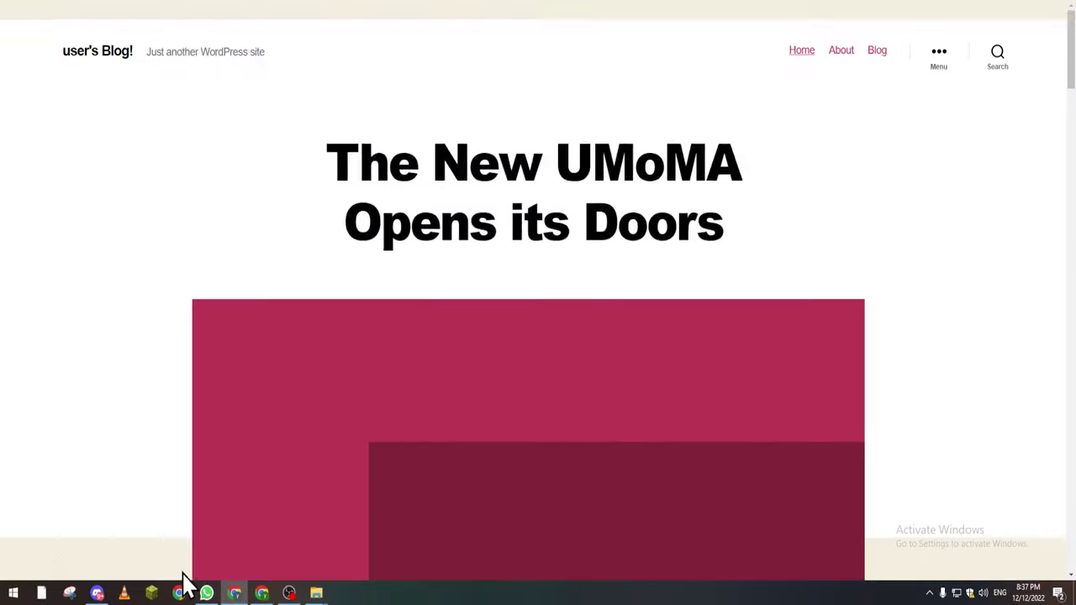
key("ctrl+shift+i")
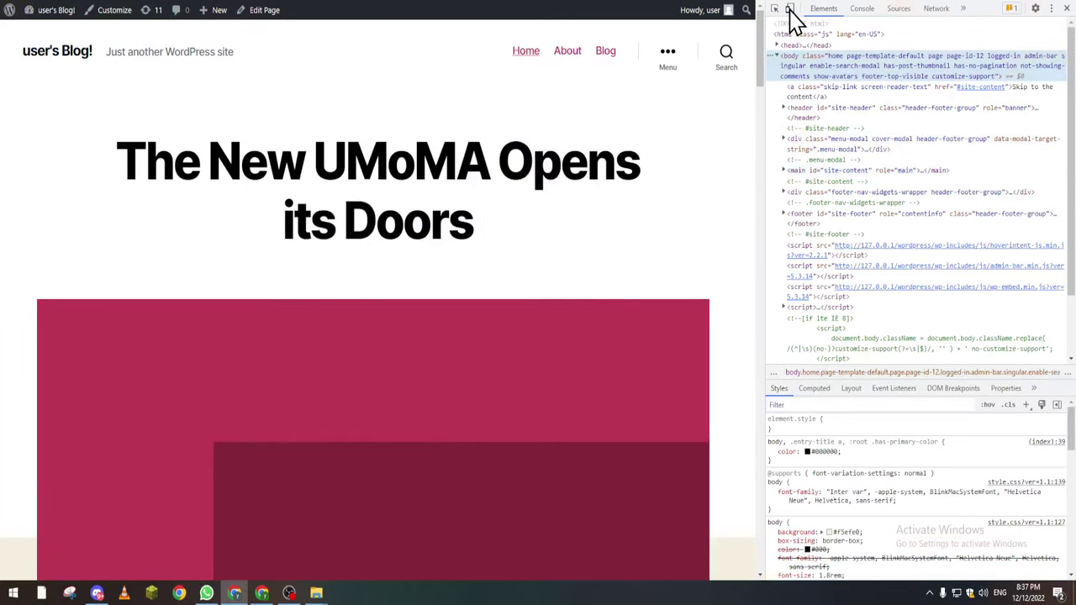
left_click(791, 10)
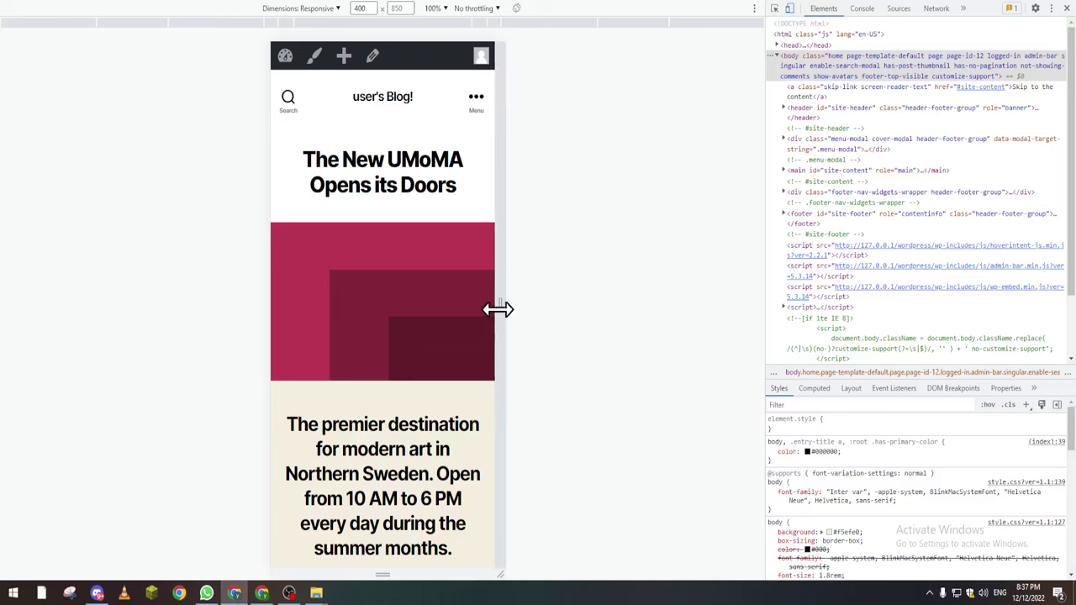
left_click_drag(499, 317, 545, 318)
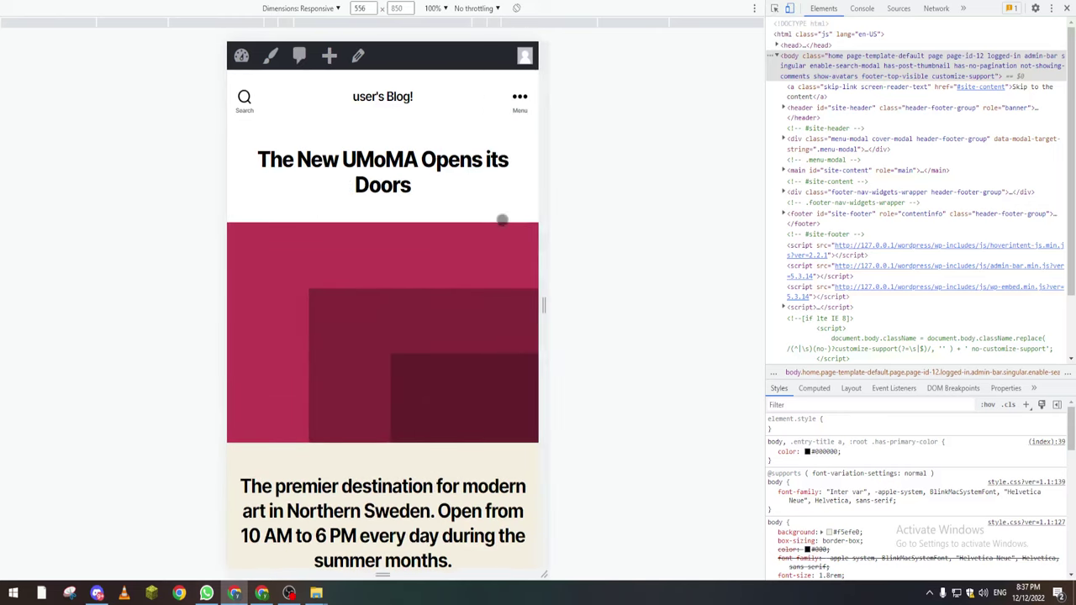
Step: Close the DevTools panel so the front page fills the desktop window
left_click(1069, 9)
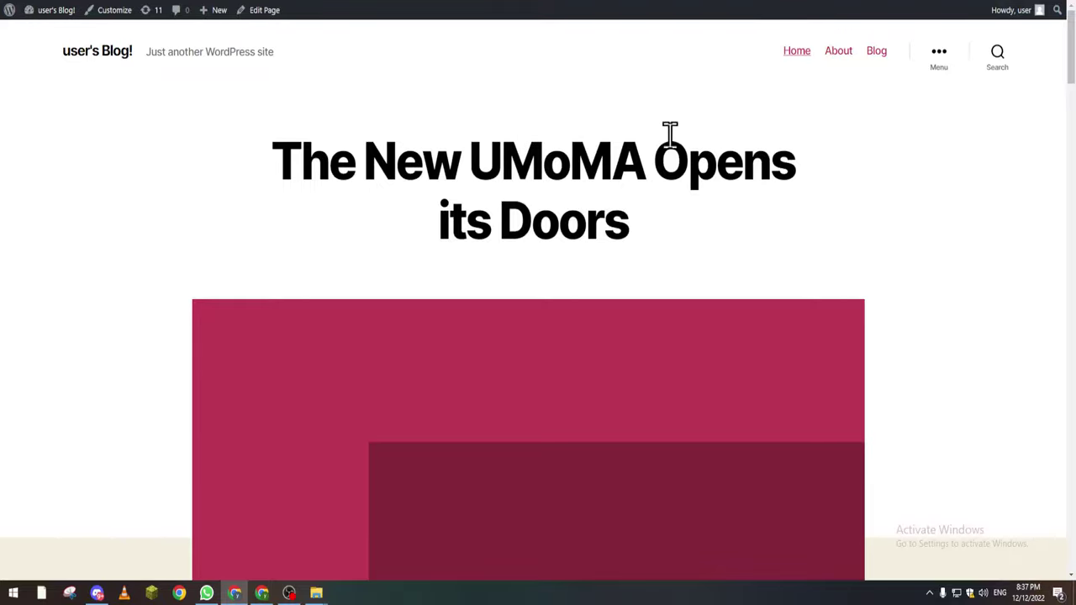
scroll(1049, 195, "down", 10)
scroll(1009, 336, "up", 10)
scroll(1000, 479, "down", 15)
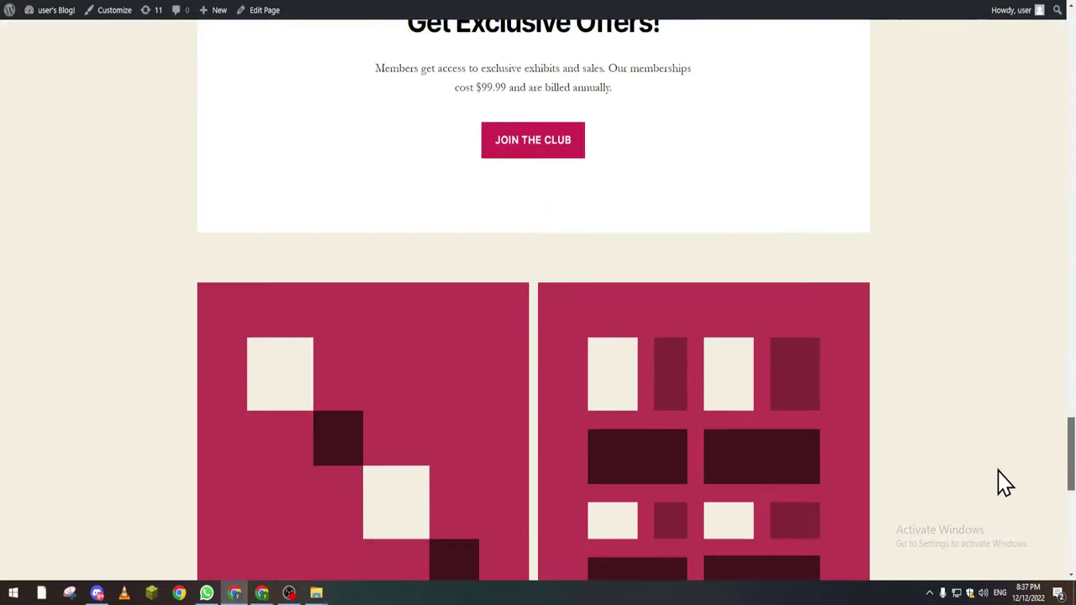
scroll(1034, 576, "down", 15)
scroll(1045, 234, "up", 20)
scroll(1045, 234, "up", 15)
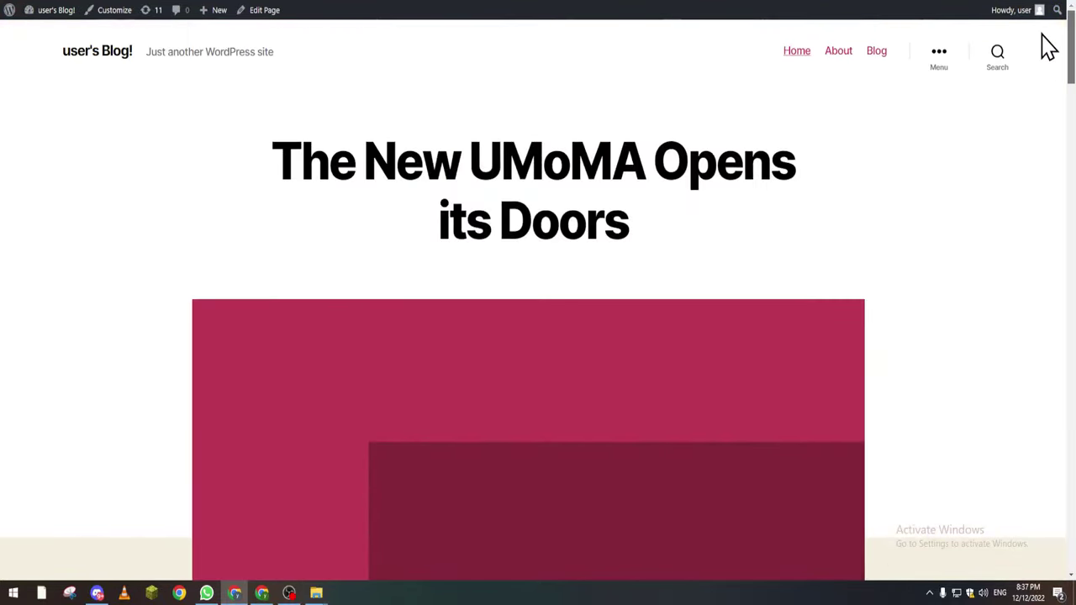